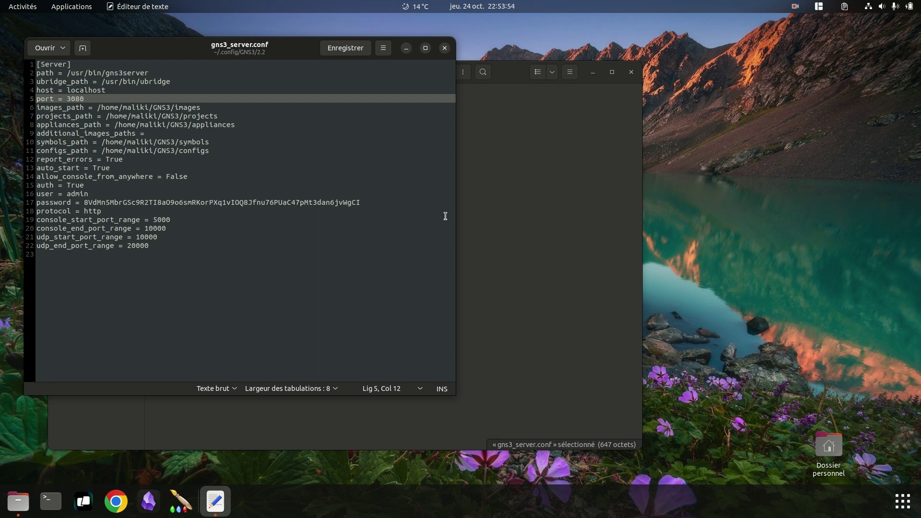
# Launch GNS3, accept the untitled project, and dismiss the localhost:3080 connection errors
pyautogui.press('super')
pyautogui.write('gns')
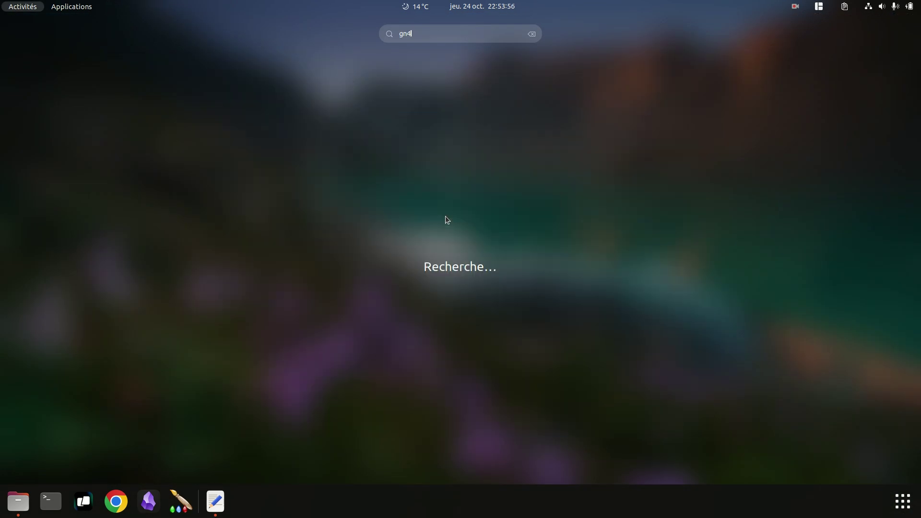
pyautogui.press('super')
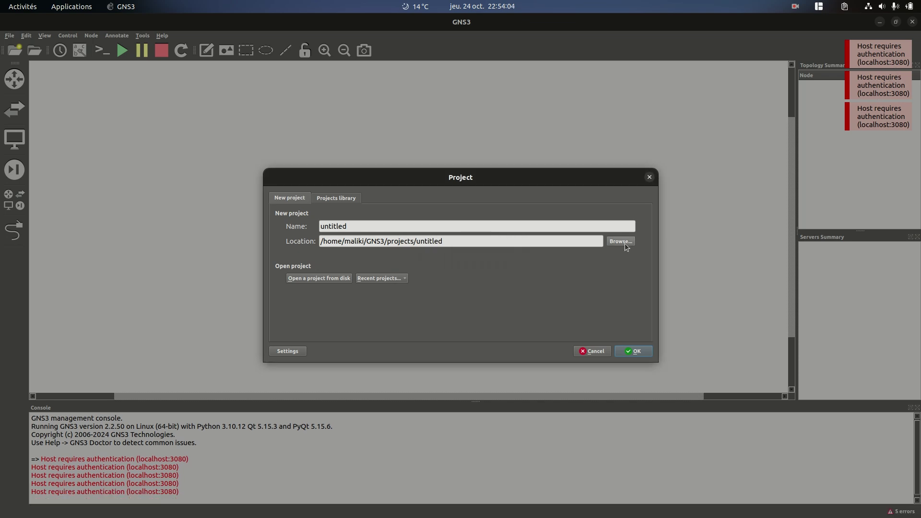
pyautogui.click(628, 353)
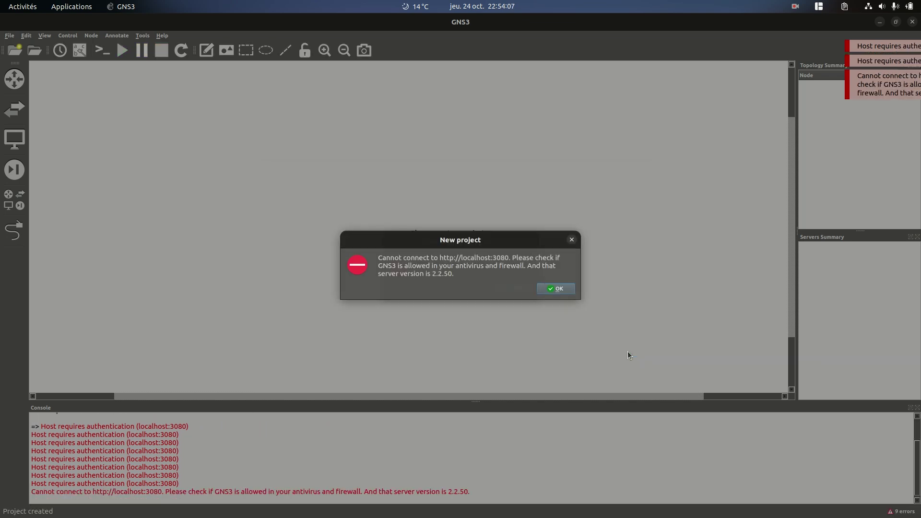
pyautogui.click(553, 292)
pyautogui.click(531, 291)
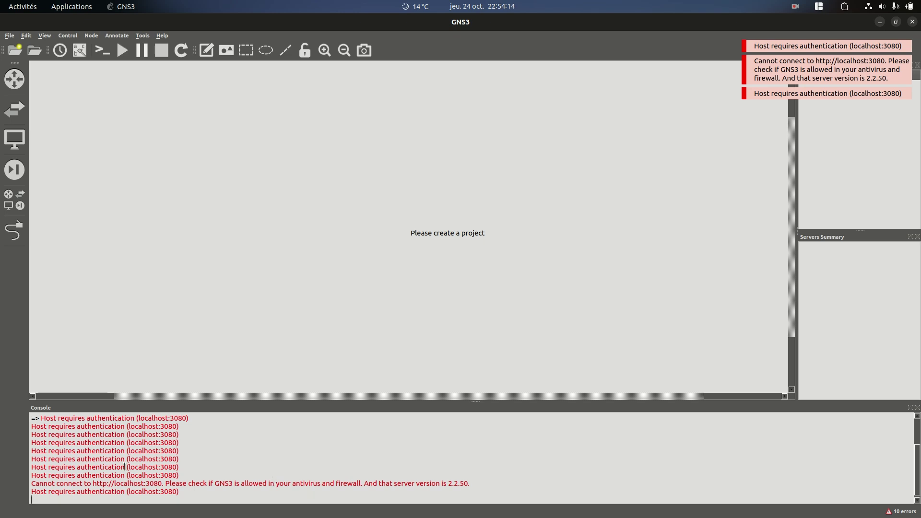
# Run gns3server in a new terminal, showing port 3080 is already in use
pyautogui.hotkey('alt', 'Tab')
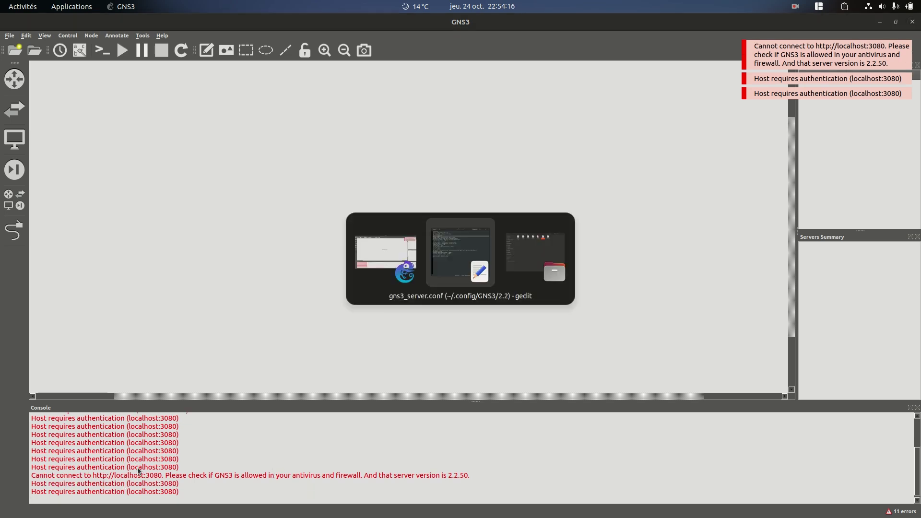
pyautogui.press('Escape')
pyautogui.hotkey('ctrl', 'alt', 't')
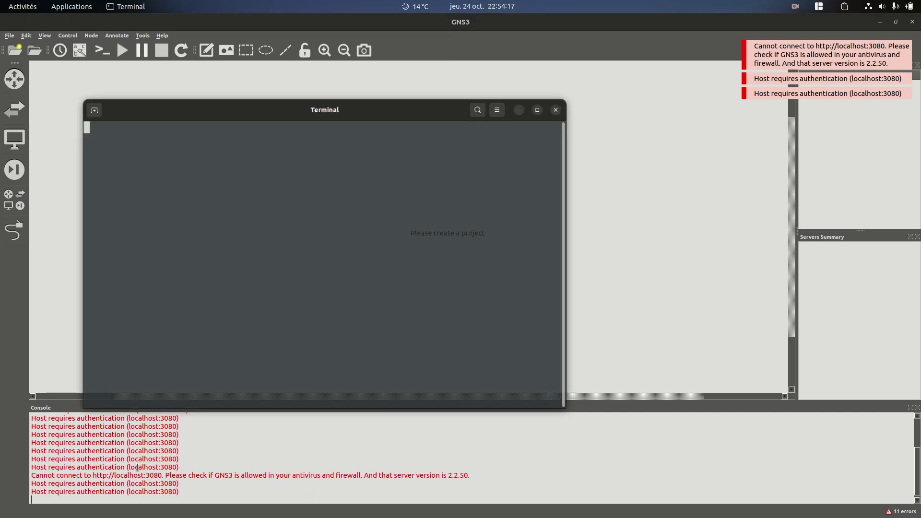
pyautogui.write('gns3server')
pyautogui.press('Return')
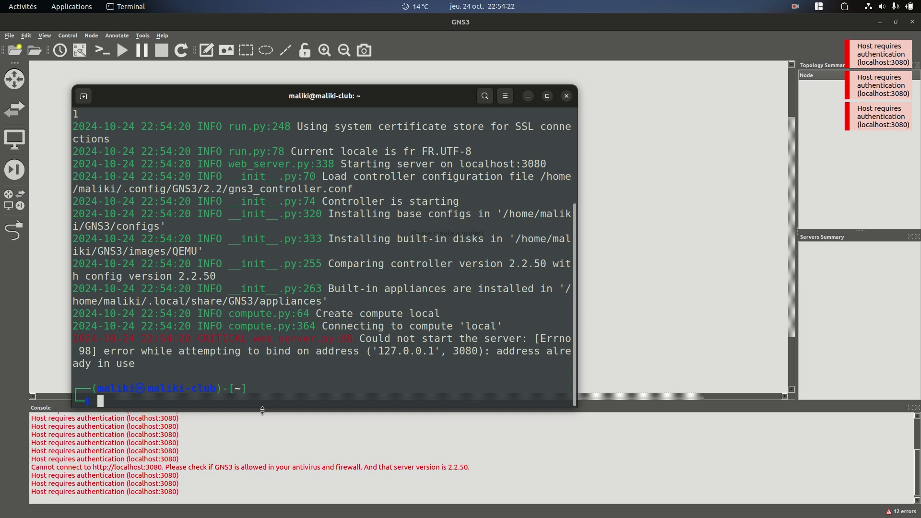
pyautogui.moveTo(336, 363)
pyautogui.mouseDown()
pyautogui.moveTo(361, 335)
pyautogui.moveTo(159, 346)
pyautogui.moveTo(476, 347)
pyautogui.mouseUp()
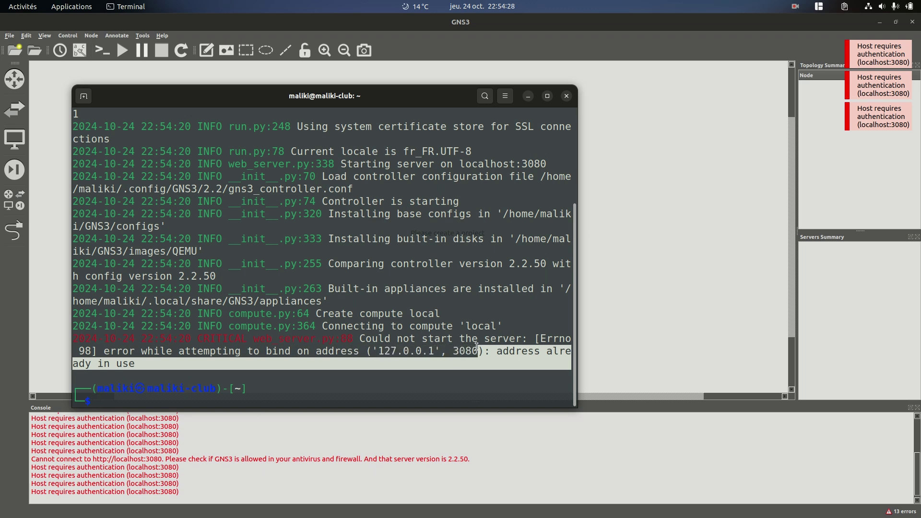
pyautogui.click(466, 351)
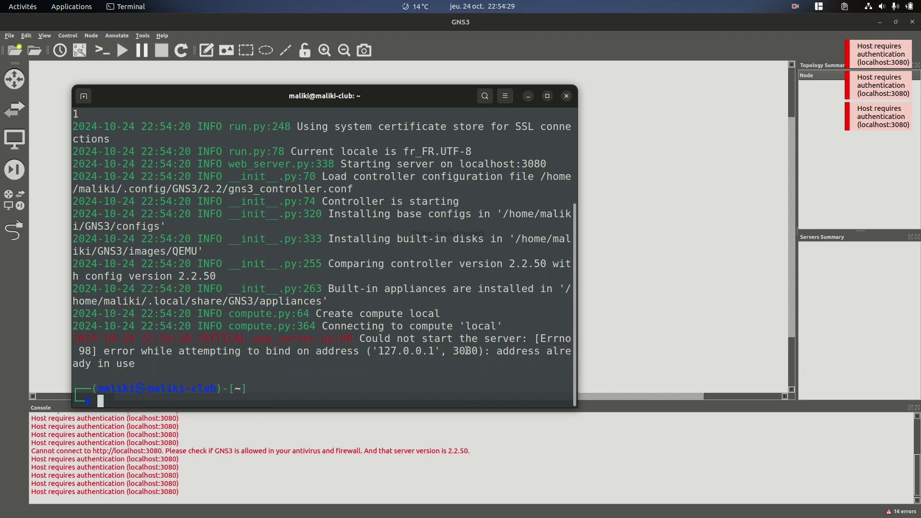
# Rerun gns3server with sudo and your password, then once more without root
pyautogui.press('Up')
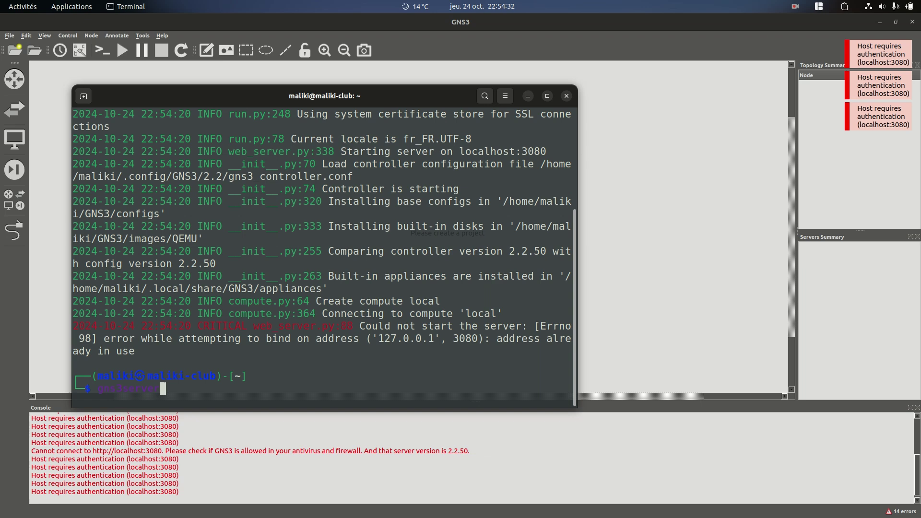
pyautogui.press('Home')
pyautogui.write('sudo')
pyautogui.press('Return')
pyautogui.press('Return')
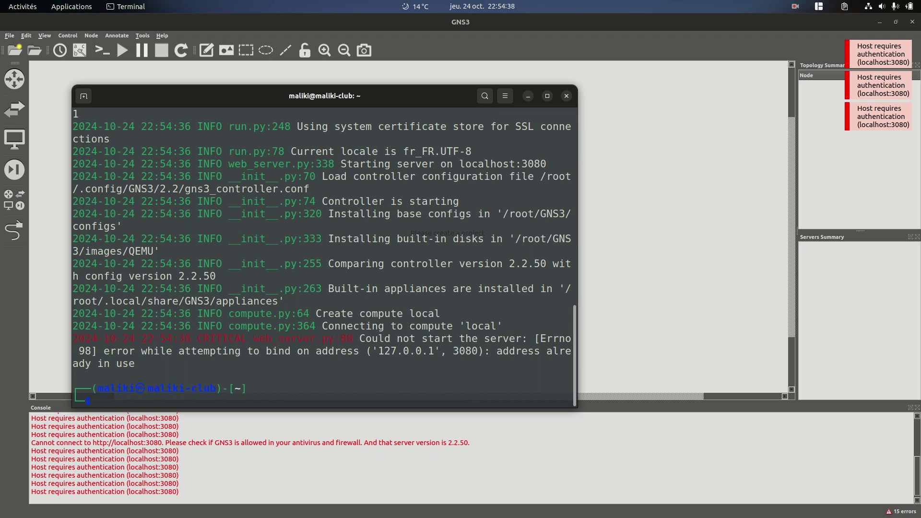
pyautogui.write('sudo ')
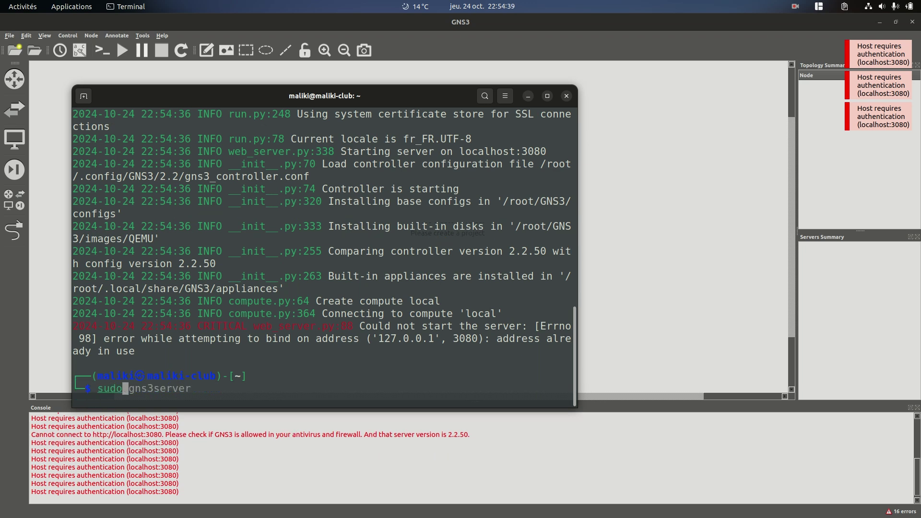
pyautogui.write('gns')
pyautogui.press('BackSpace')
pyautogui.press('BackSpace')
pyautogui.press('BackSpace')
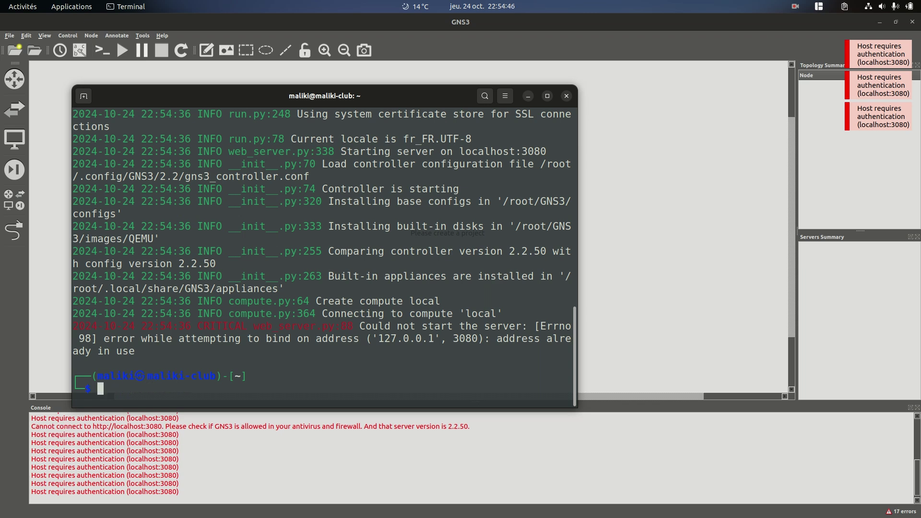
pyautogui.write('gns')
pyautogui.write('3')
pyautogui.press('Return')
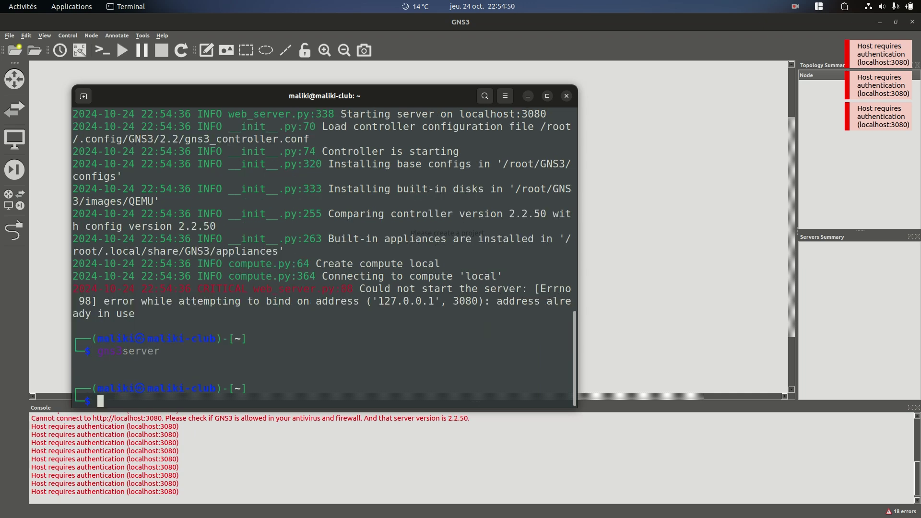
# In the maximized gedit window, change 'port = 3080' to 'port = 3081' and save
pyautogui.hotkey('alt', 'Tab')
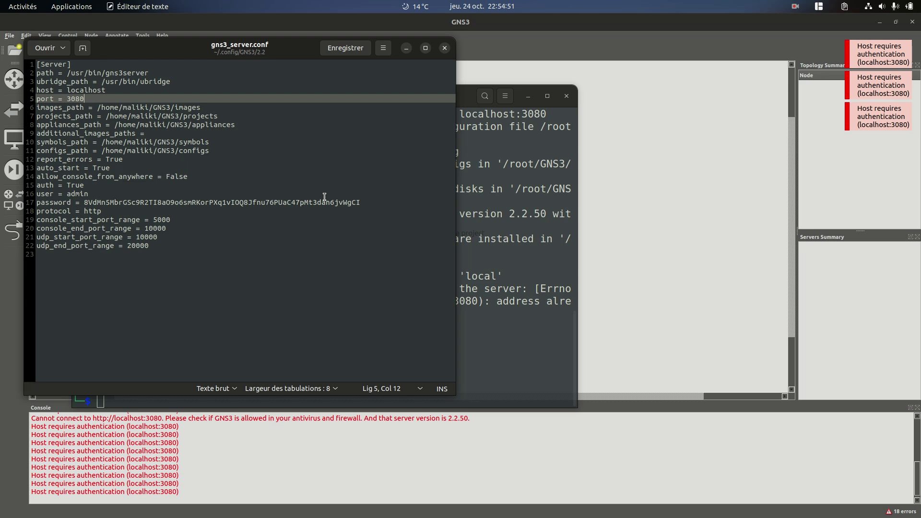
pyautogui.doubleClick(231, 51)
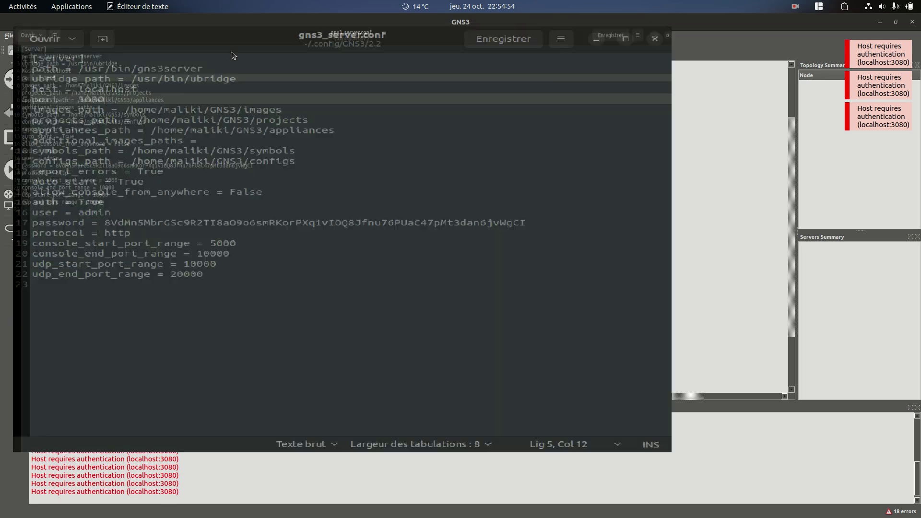
pyautogui.click(232, 51)
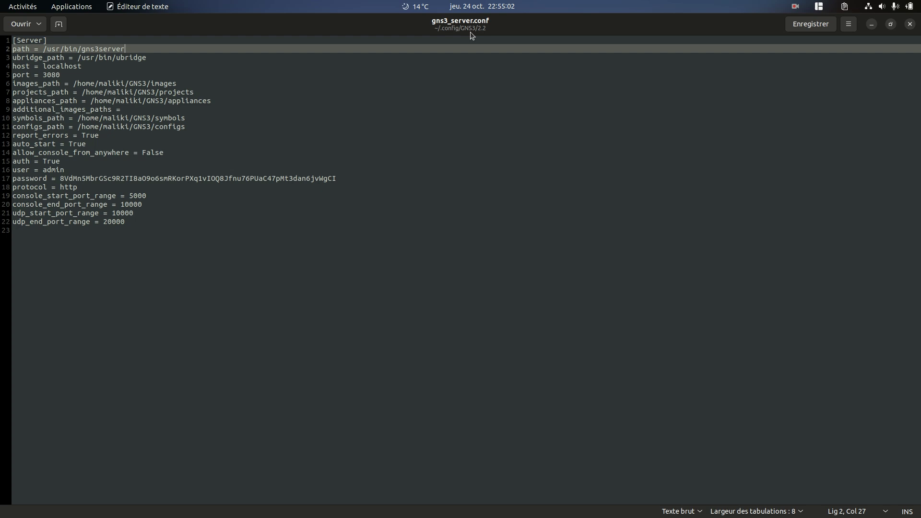
pyautogui.click(95, 76)
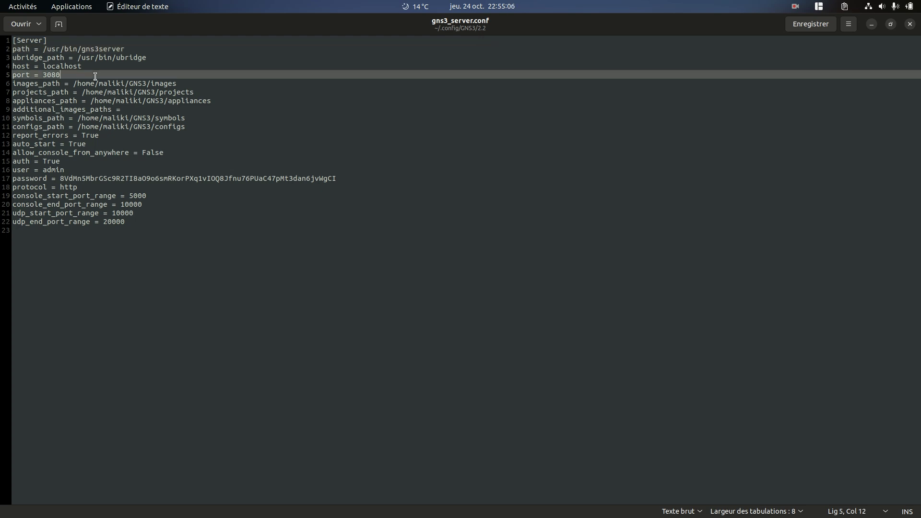
pyautogui.press('BackSpace')
pyautogui.write('1')
pyautogui.hotkey('ctrl', 's')
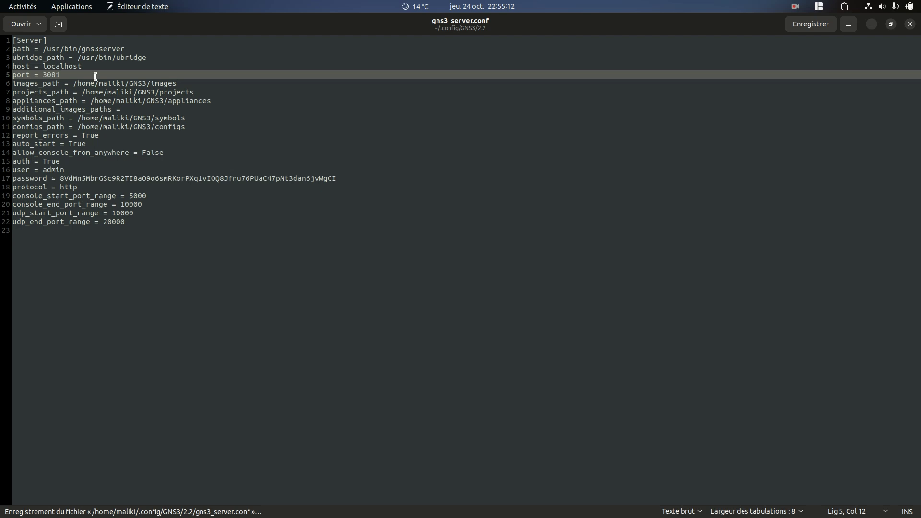
pyautogui.hotkey('alt', 'Tab')
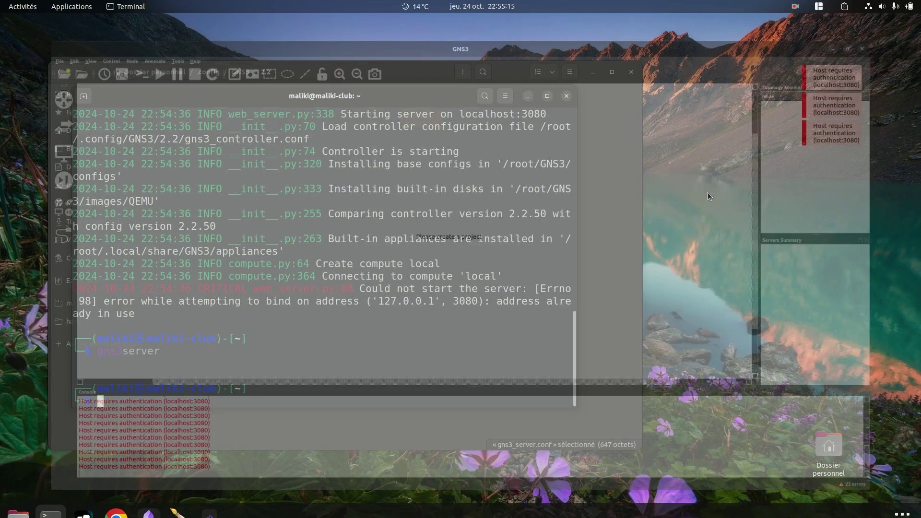
# Relaunch GNS3 by searching 'gn' in Activities
pyautogui.press('super')
pyautogui.write('gn')
pyautogui.press('Return')
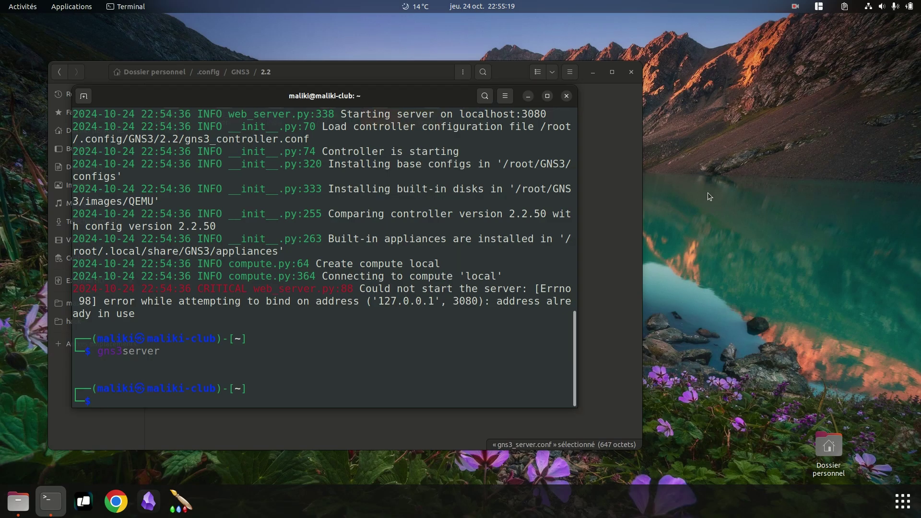